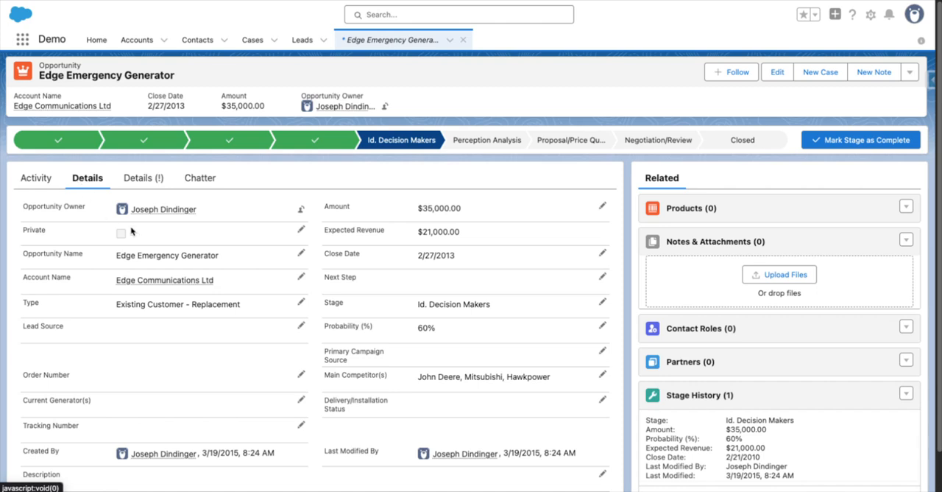
View the opportunity's highlighted Details (!) section, and open the Opportunity Record Page for editing.
{"action": "left_click", "coordinate": [141, 179]}
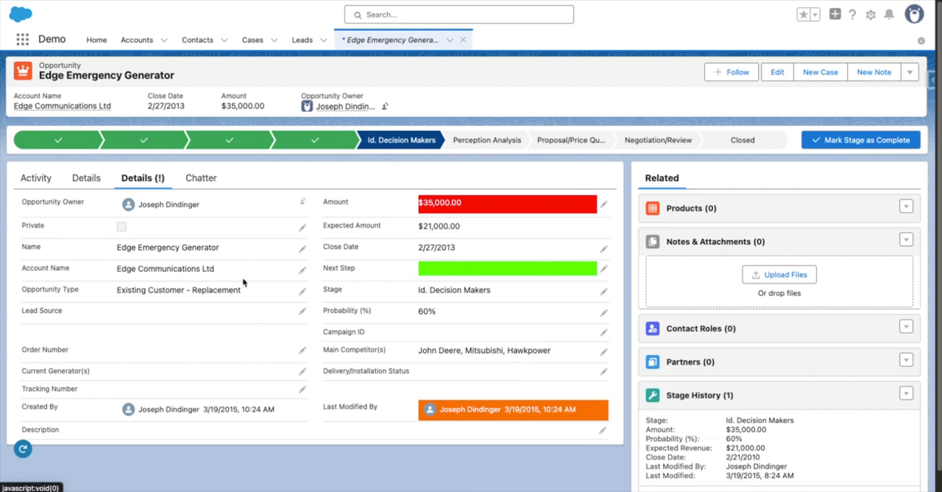
{"action": "mouse_move", "coordinate": [155, 272]}
{"action": "left_click", "coordinate": [873, 15]}
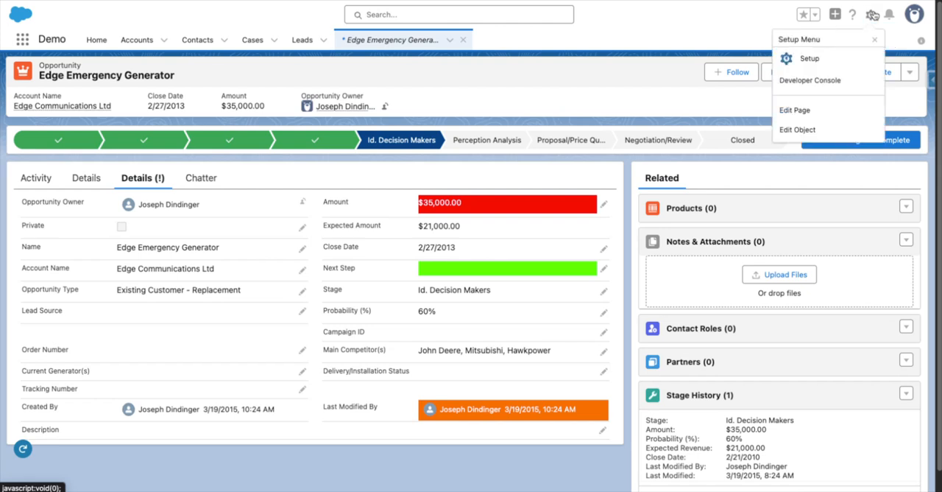
{"action": "left_click", "coordinate": [804, 112]}
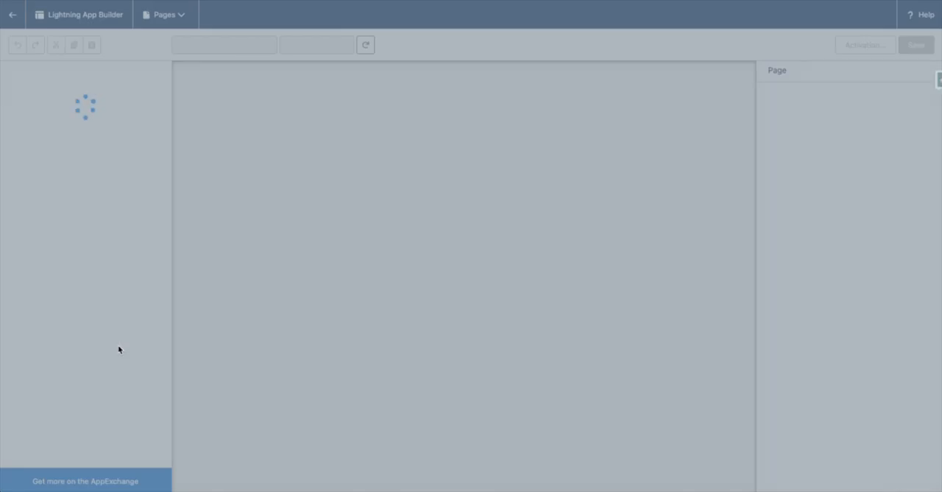
{"action": "scroll", "coordinate": [81, 320], "scroll_direction": "down", "scroll_amount": 10}
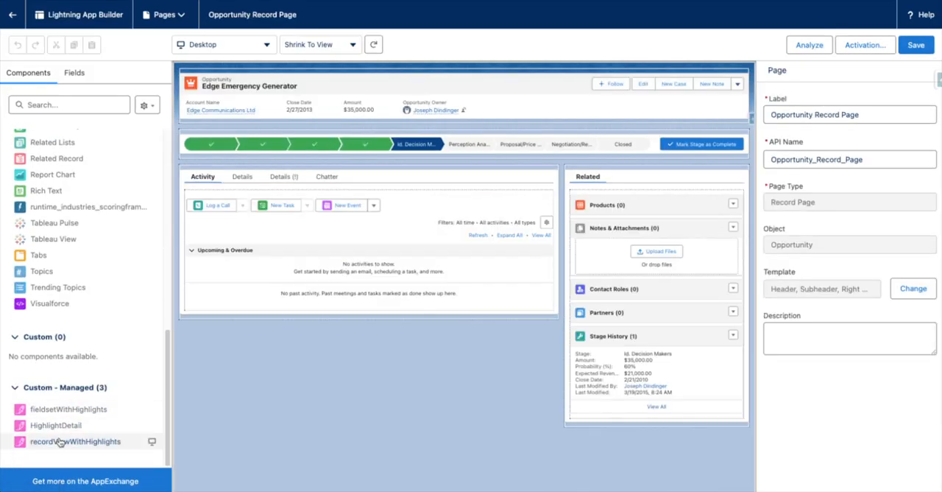
Add a tab with the custom label Pipeline Updates to the tab group that holds Related.
{"action": "left_click", "coordinate": [650, 180]}
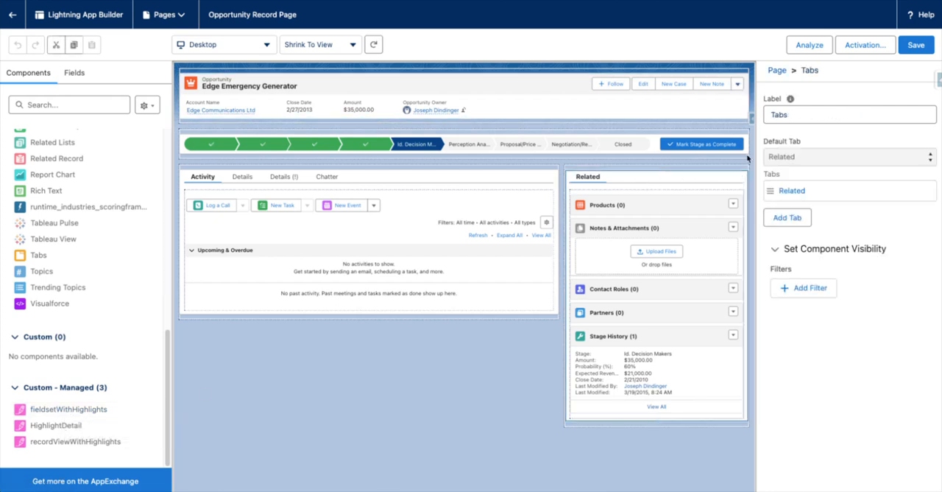
{"action": "left_click", "coordinate": [790, 218]}
{"action": "left_click", "coordinate": [805, 218]}
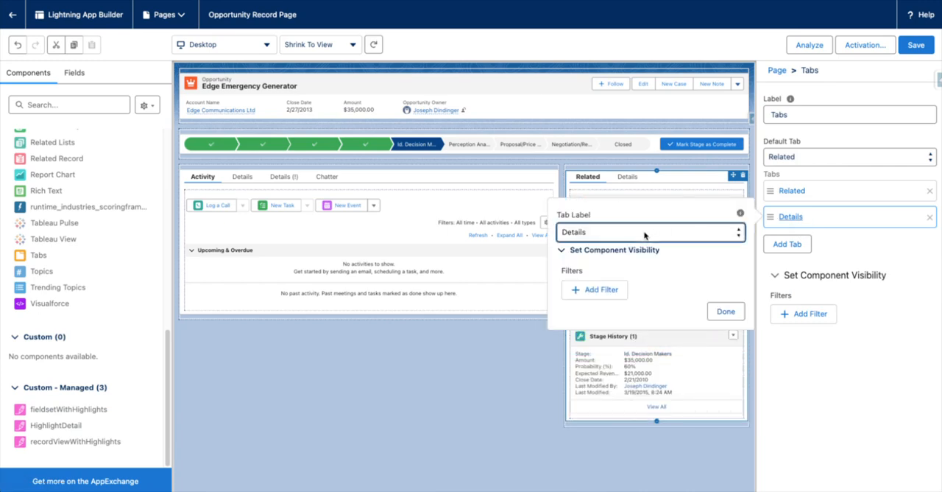
{"action": "left_click", "coordinate": [646, 232]}
{"action": "scroll", "coordinate": [640, 110], "scroll_direction": "up", "scroll_amount": 5}
{"action": "left_click", "coordinate": [648, 2]}
{"action": "type", "text": "H"}
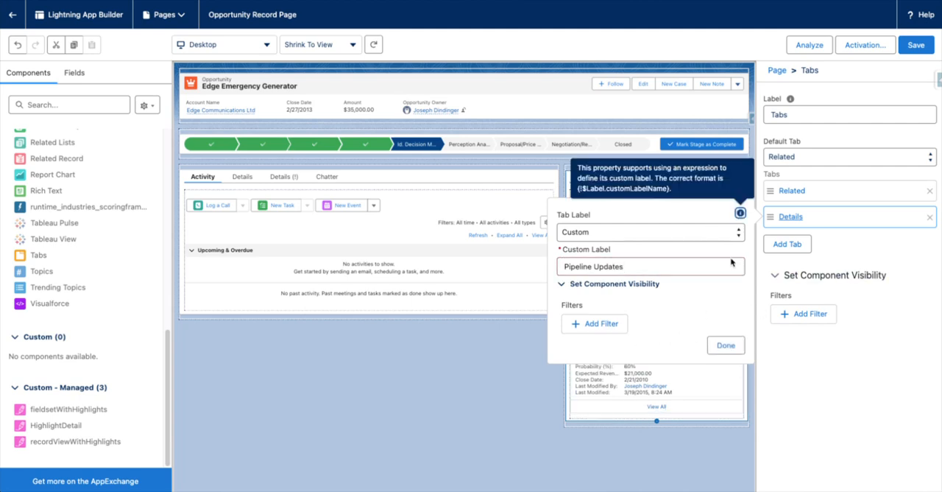
{"action": "left_click", "coordinate": [723, 343]}
Move the Pipeline Updates tab ahead of Related and try to make it the default tab.
{"action": "left_click_drag", "start_coordinate": [767, 214], "coordinate": [766, 190]}
{"action": "left_click", "coordinate": [808, 158]}
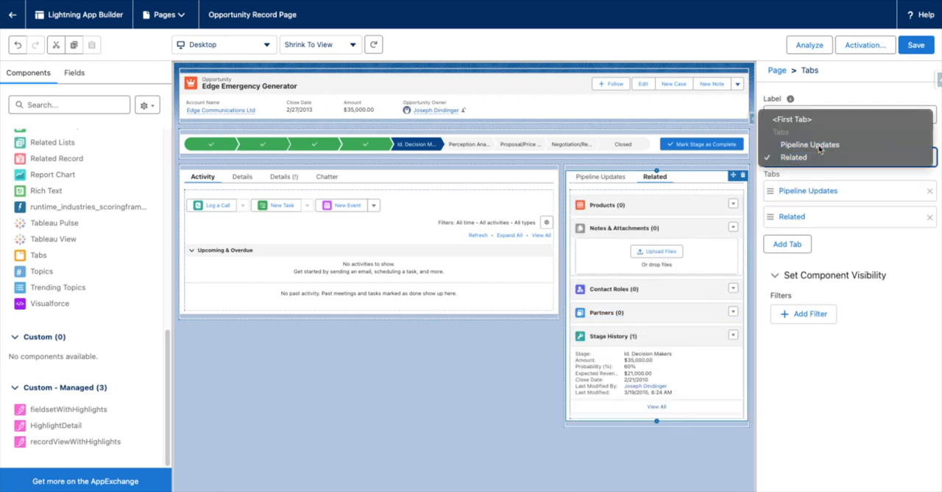
{"action": "left_click", "coordinate": [810, 145]}
Place a fieldsetWithHighlights component in the Pipeline Updates tab and set its object name to Opportunity.
{"action": "left_click", "coordinate": [603, 177]}
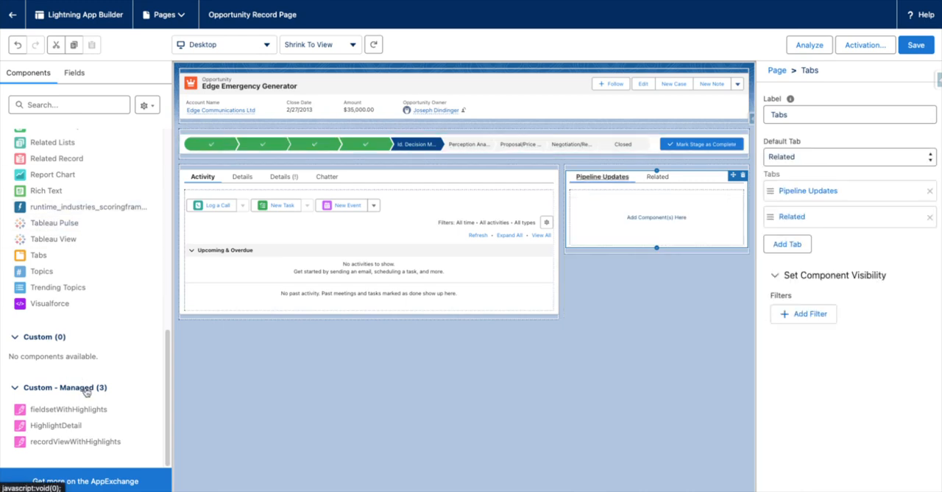
{"action": "left_click_drag", "start_coordinate": [152, 410], "coordinate": [659, 219]}
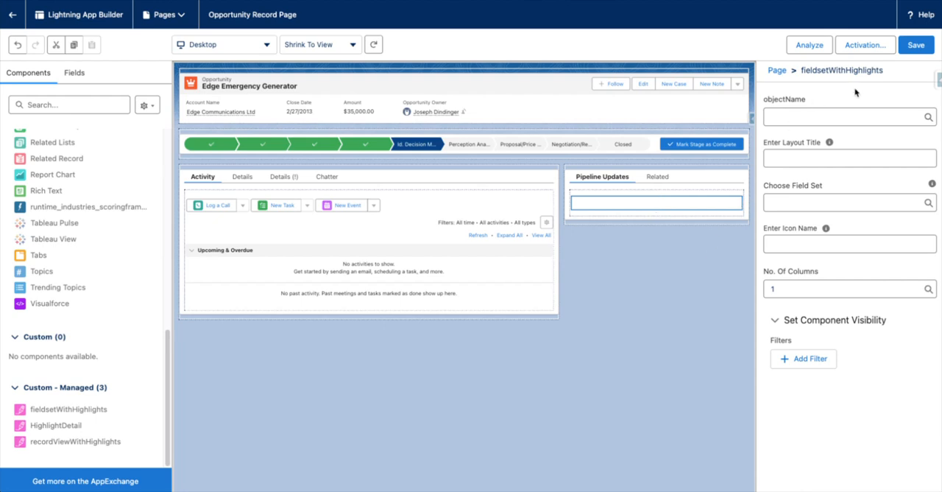
{"action": "left_click", "coordinate": [847, 120]}
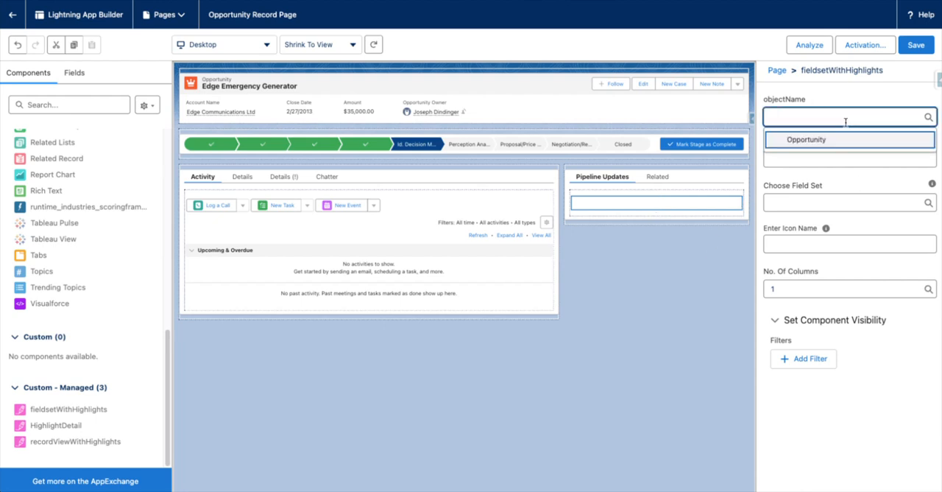
{"action": "left_click", "coordinate": [806, 140]}
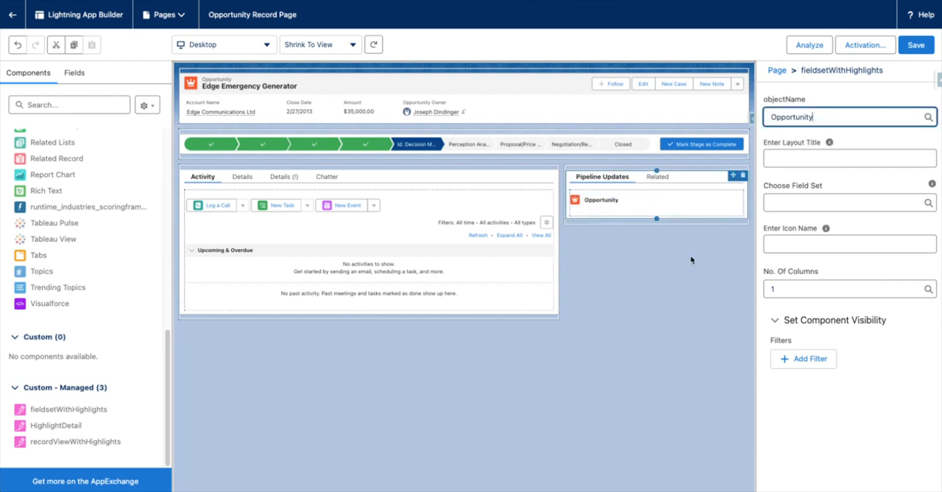
Set the fieldsetWithHighlights component's layout title to Important to Update.
{"action": "left_click", "coordinate": [808, 157]}
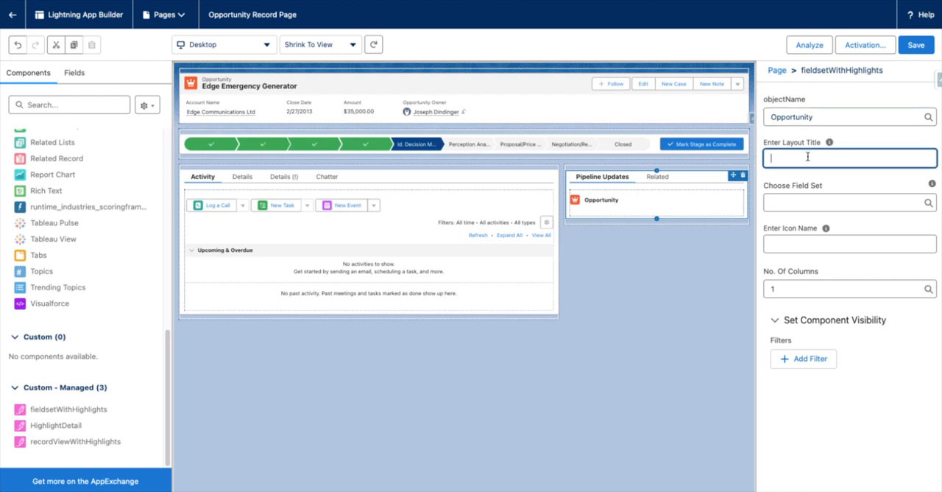
{"action": "type", "text": "Important to Update"}
{"action": "key", "text": "Tab"}
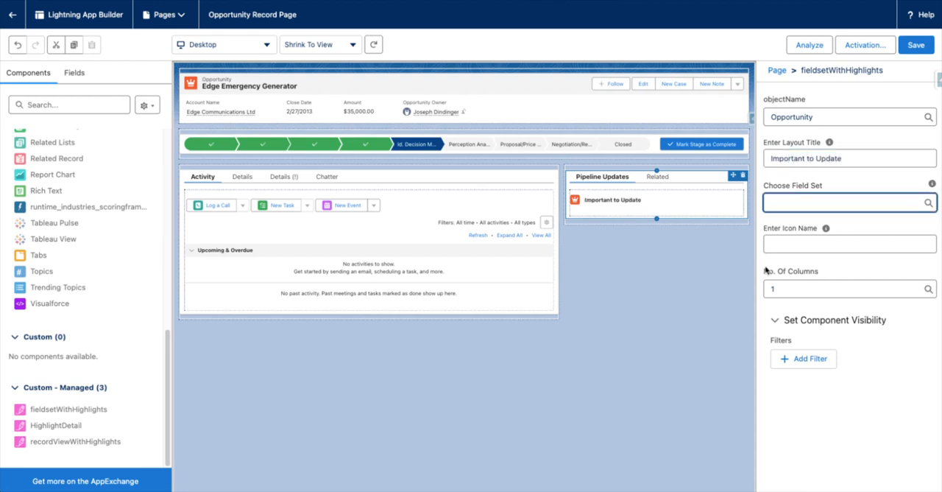
Try the Info field set for the component, and settle on the Pipeline field set.
{"action": "left_click", "coordinate": [796, 205]}
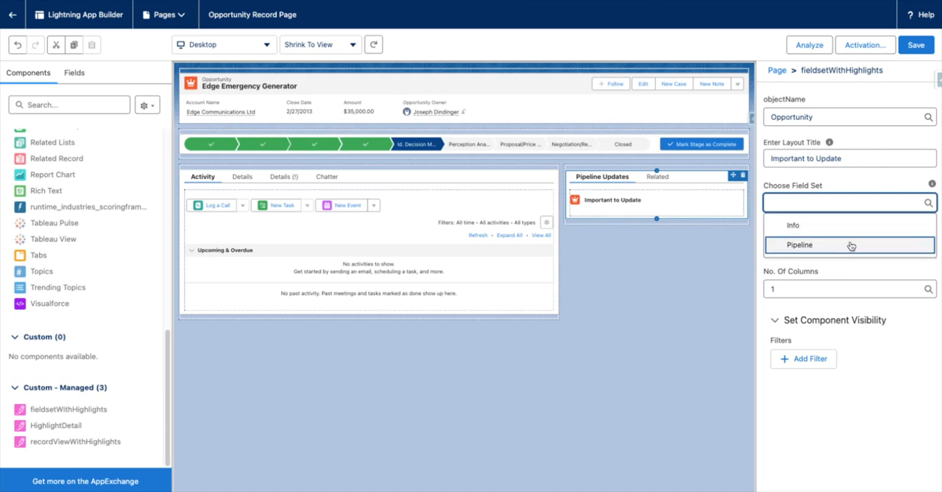
{"action": "left_click", "coordinate": [847, 230]}
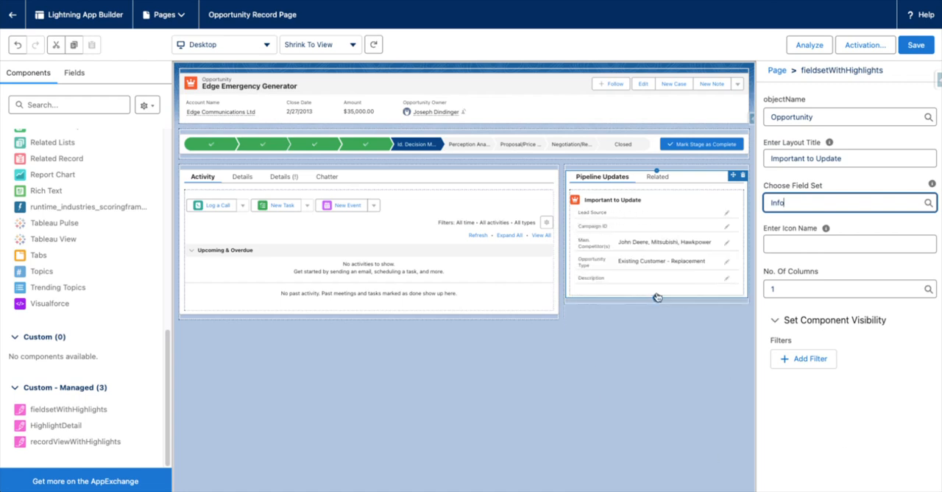
{"action": "left_click", "coordinate": [798, 202]}
{"action": "left_click", "coordinate": [809, 246]}
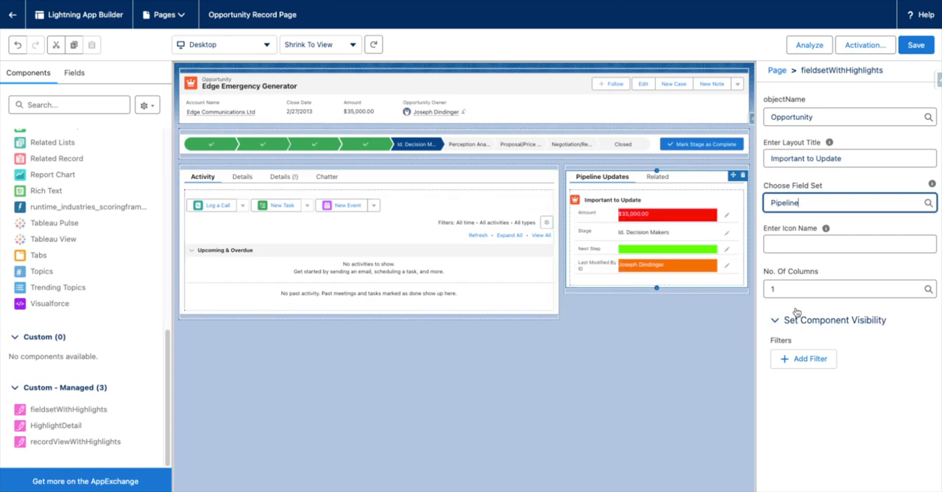
Check the icon name help, and try 2 columns for the component before returning it to 1.
{"action": "left_click", "coordinate": [788, 240]}
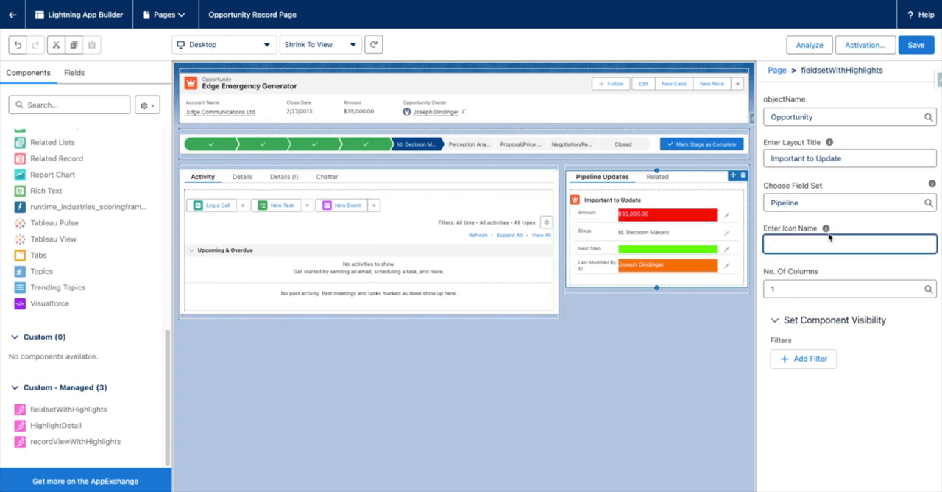
{"action": "mouse_move", "coordinate": [827, 229]}
{"action": "left_click", "coordinate": [795, 290]}
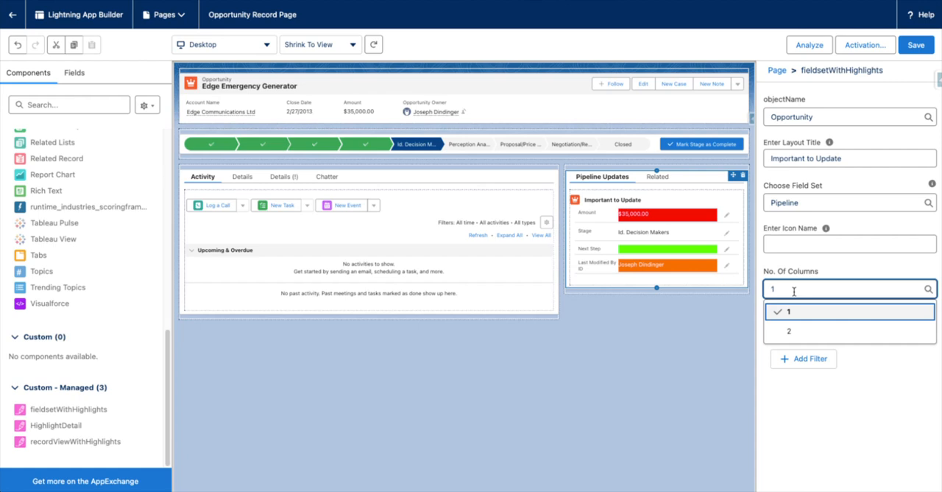
{"action": "left_click", "coordinate": [790, 330]}
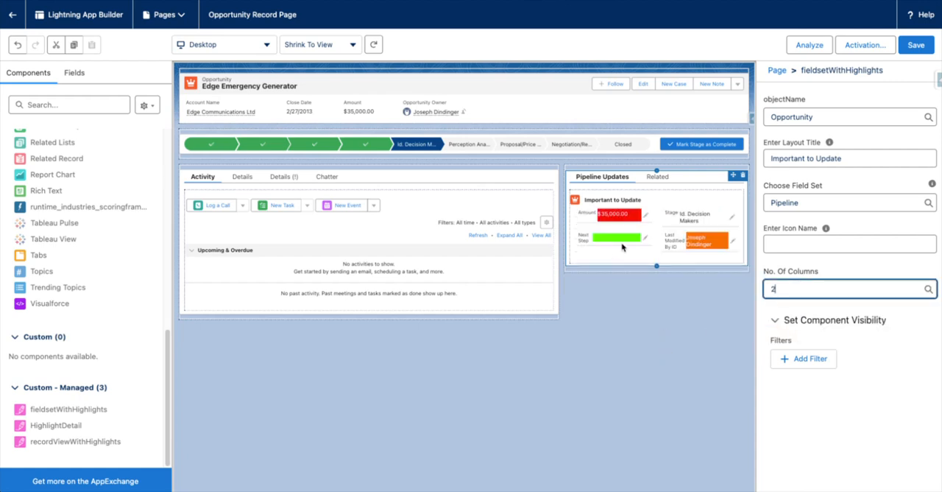
{"action": "left_click", "coordinate": [824, 291]}
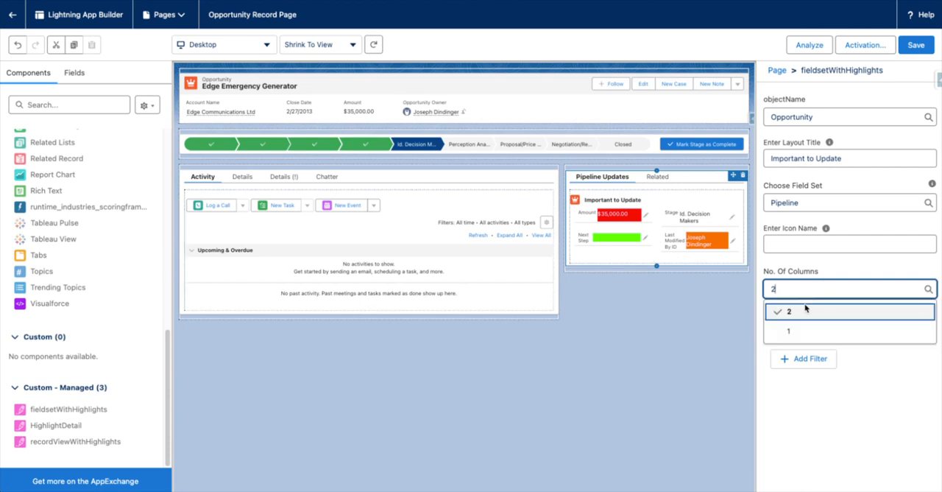
{"action": "left_click", "coordinate": [803, 330]}
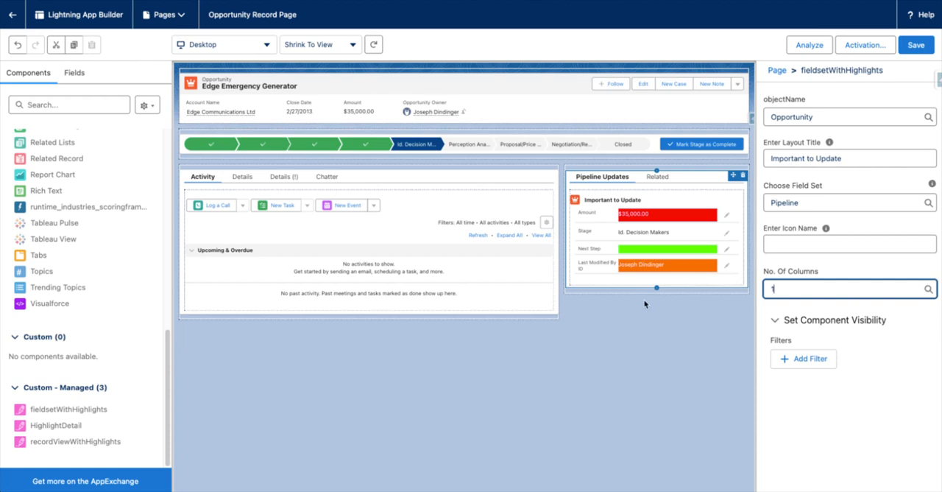
Save the record page, return to the opportunity, and show Pipeline Updates alongside the standard Details.
{"action": "left_click", "coordinate": [916, 45]}
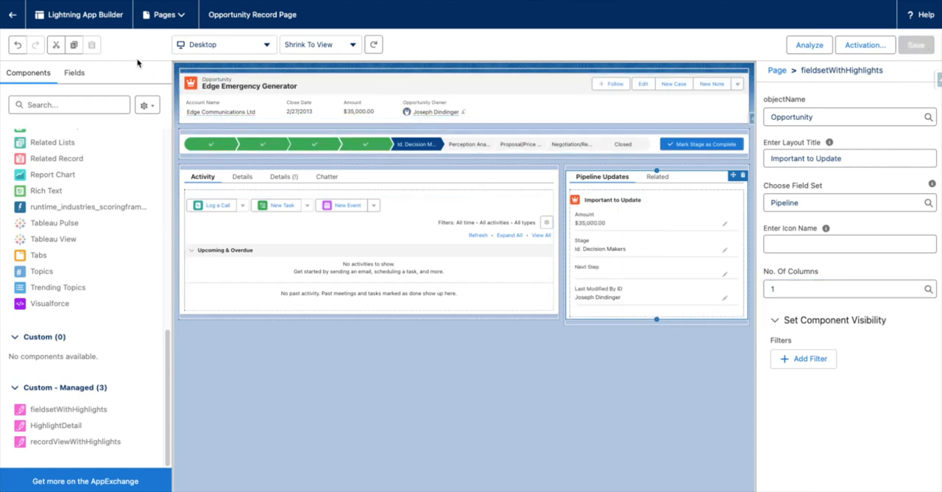
{"action": "left_click", "coordinate": [14, 14]}
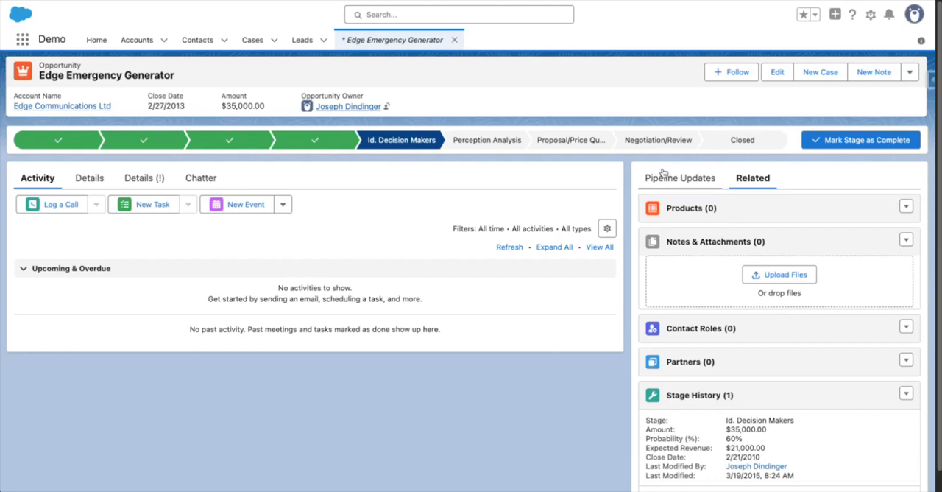
{"action": "left_click", "coordinate": [663, 177]}
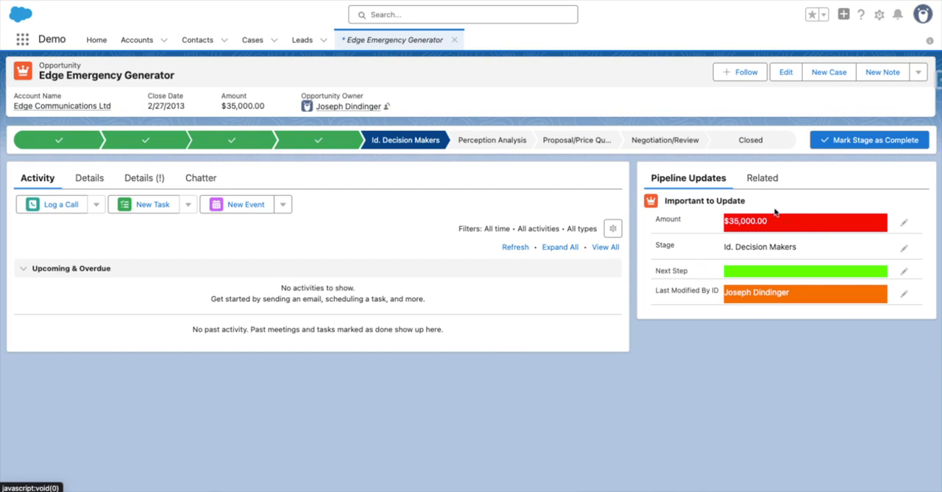
{"action": "left_click", "coordinate": [78, 179]}
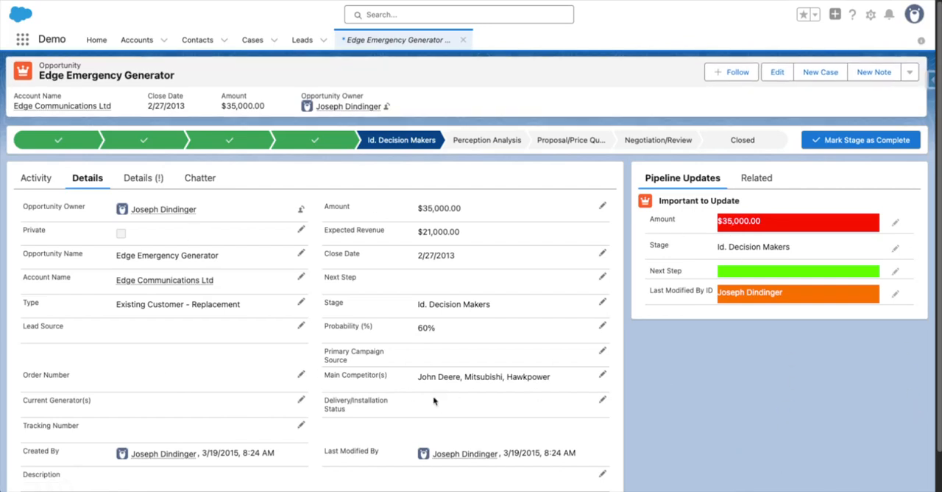
Set the opportunity's Amount to 300 in the Important to Update section and save it.
{"action": "left_click", "coordinate": [896, 221]}
{"action": "double_click", "coordinate": [820, 227]}
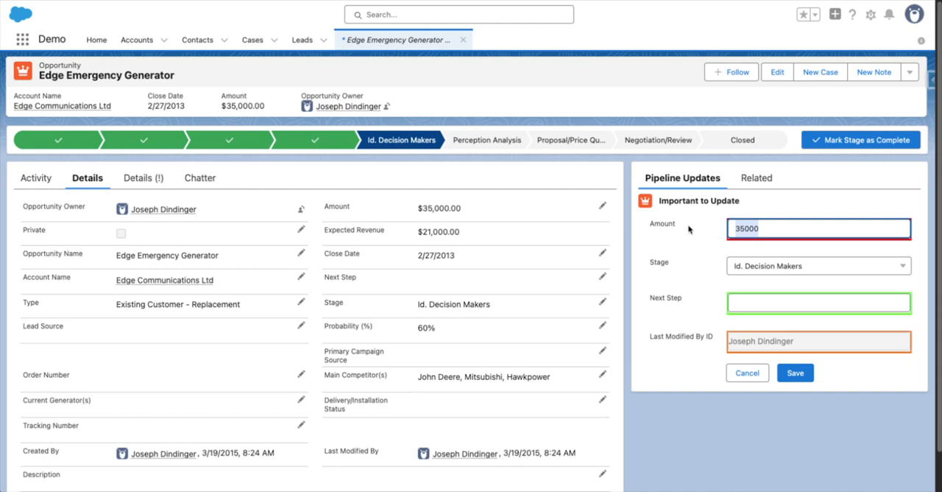
{"action": "type", "text": "30"}
{"action": "key", "text": "Tab"}
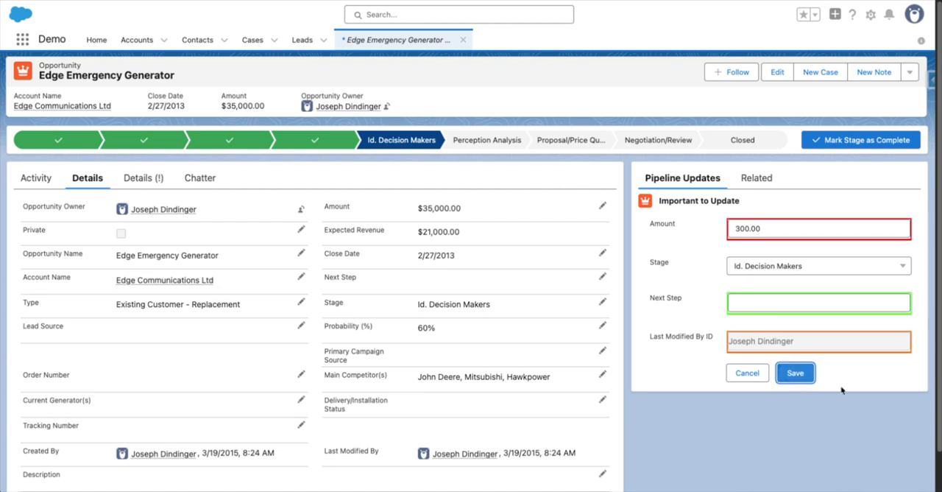
{"action": "left_click", "coordinate": [810, 379]}
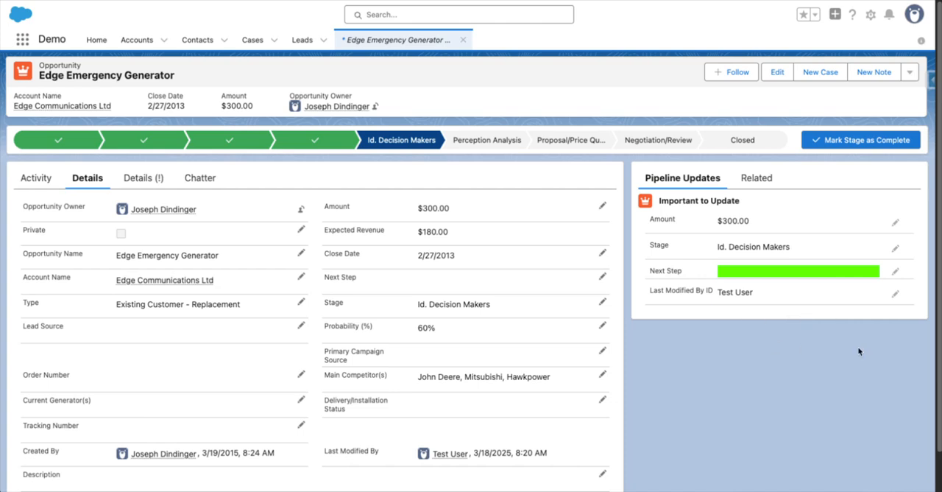
Enter "Call this guy" as the Next Step in the Important to Update section and save it.
{"action": "left_click", "coordinate": [895, 271]}
{"action": "left_click", "coordinate": [771, 299]}
{"action": "type", "text": "Call this guy"}
{"action": "left_click", "coordinate": [794, 367]}
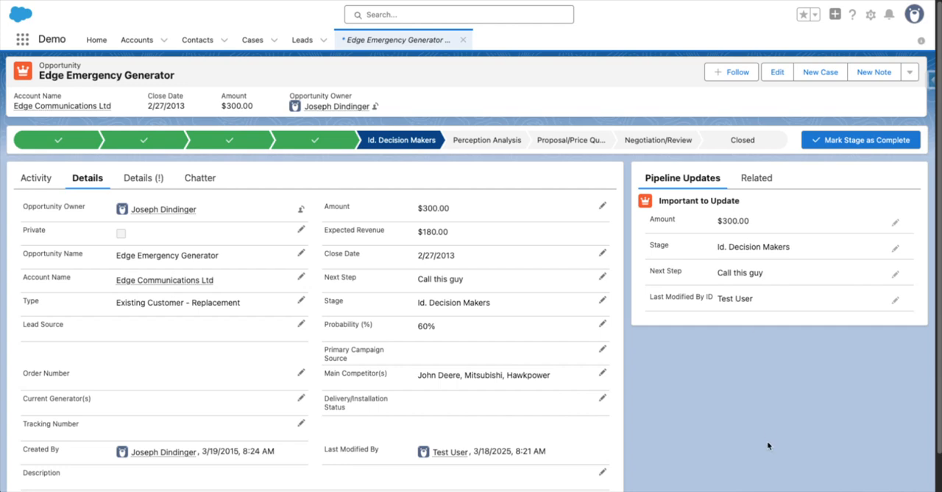
Change the Amount in the Important to Update section to 1200 and save it.
{"action": "double_click", "coordinate": [746, 221]}
{"action": "left_click", "coordinate": [895, 222]}
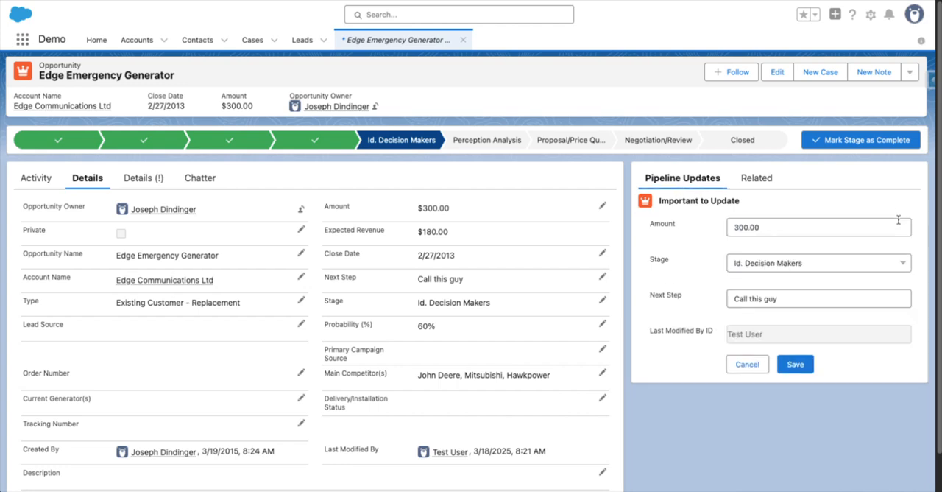
{"action": "double_click", "coordinate": [746, 228]}
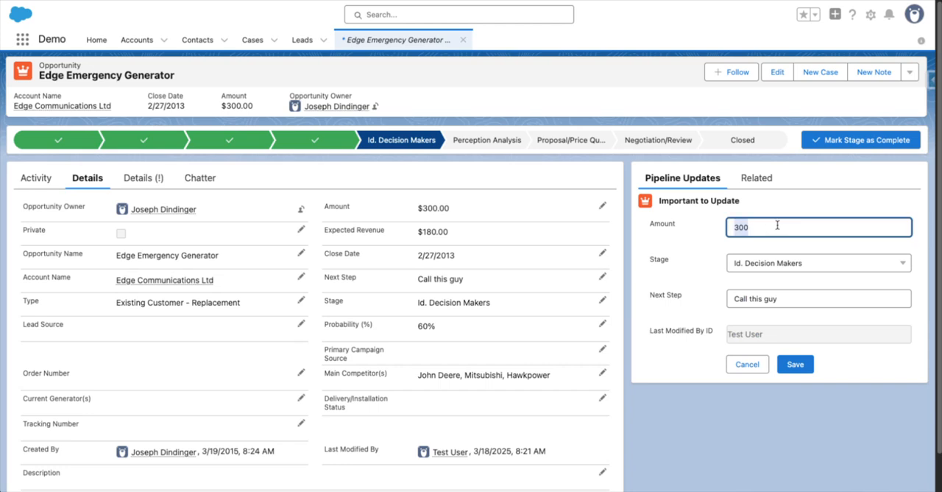
{"action": "type", "text": "1"}
{"action": "left_click", "coordinate": [795, 364]}
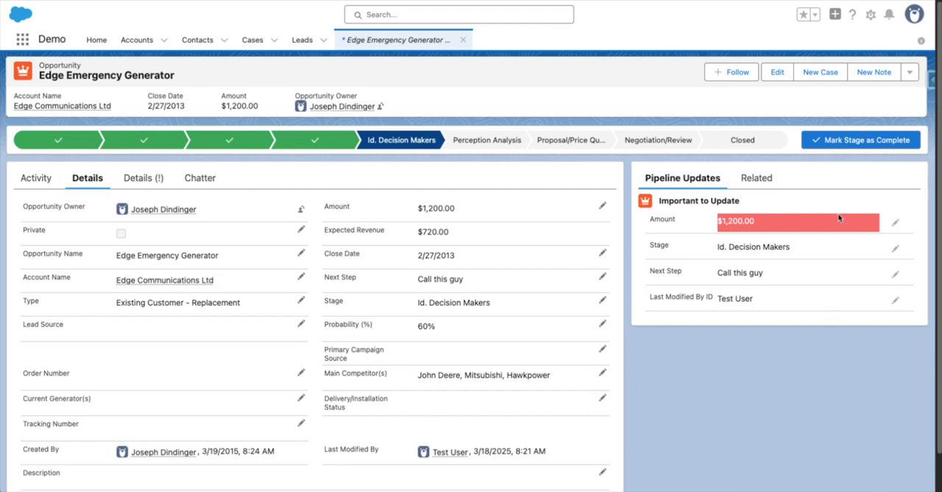
Change the Amount in the Important to Update section to 6500 and save it.
{"action": "left_click", "coordinate": [896, 222]}
{"action": "left_click", "coordinate": [770, 227]}
{"action": "left_click_drag", "start_coordinate": [770, 227], "coordinate": [661, 229]}
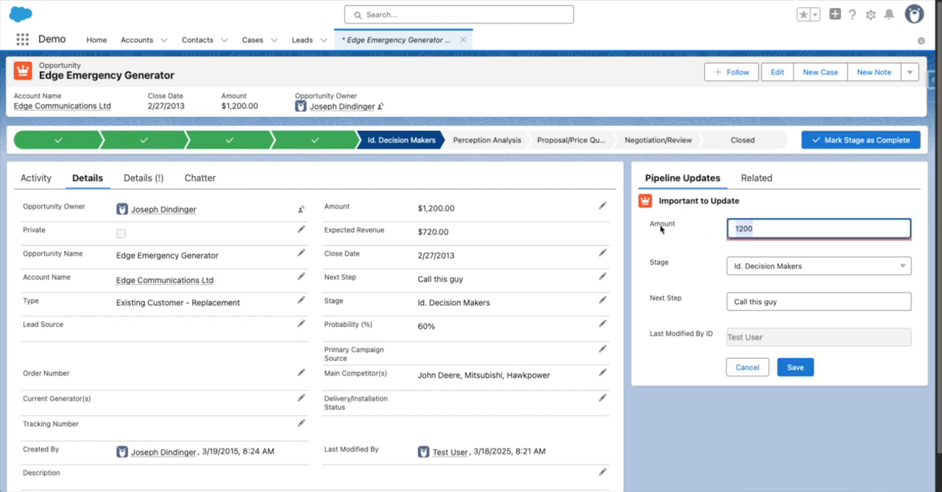
{"action": "type", "text": "65"}
{"action": "key", "text": "Tab"}
{"action": "left_click", "coordinate": [795, 367]}
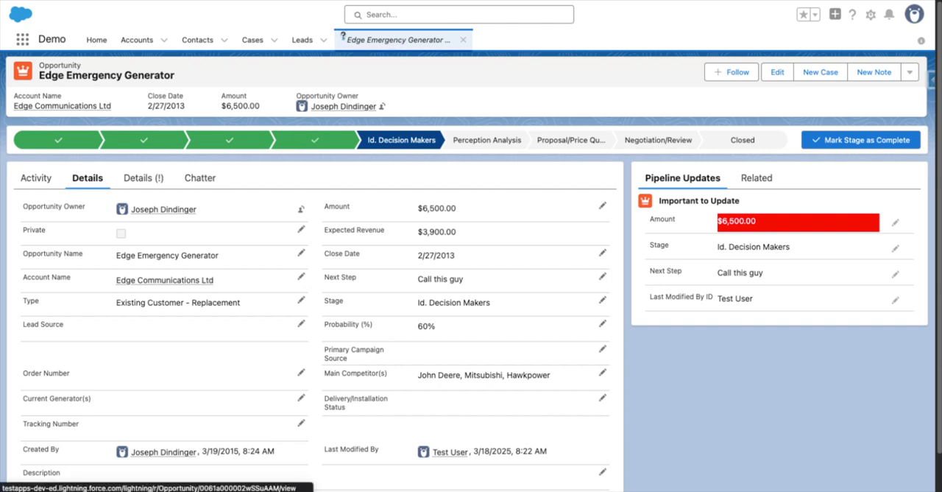
Find Opportunities in the App Launcher and open the Grand Hotels Guest Portable Generators record from the All Opportunities list.
{"action": "left_click", "coordinate": [25, 46]}
{"action": "type", "text": "oppor"}
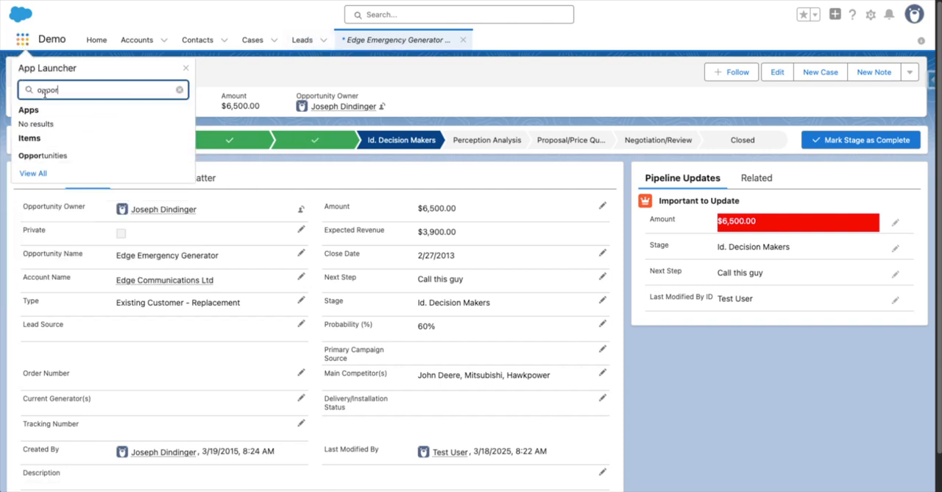
{"action": "left_click", "coordinate": [42, 154]}
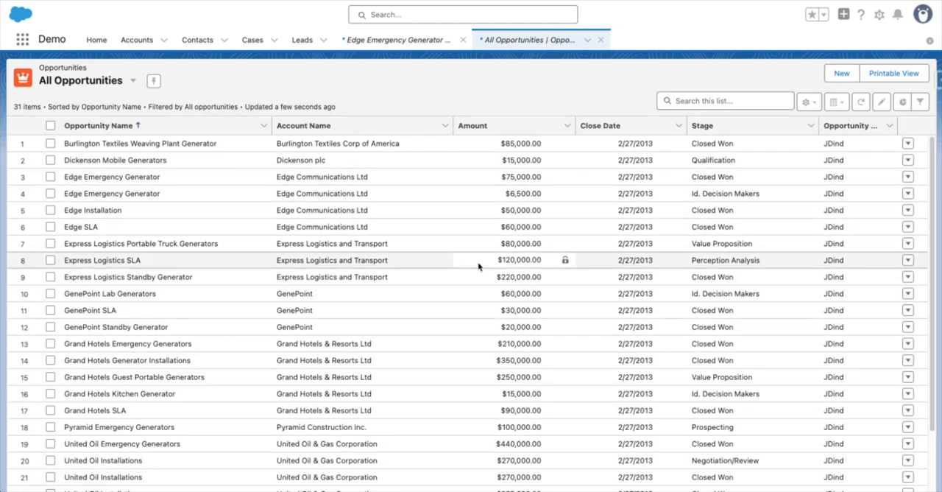
{"action": "left_click", "coordinate": [152, 377]}
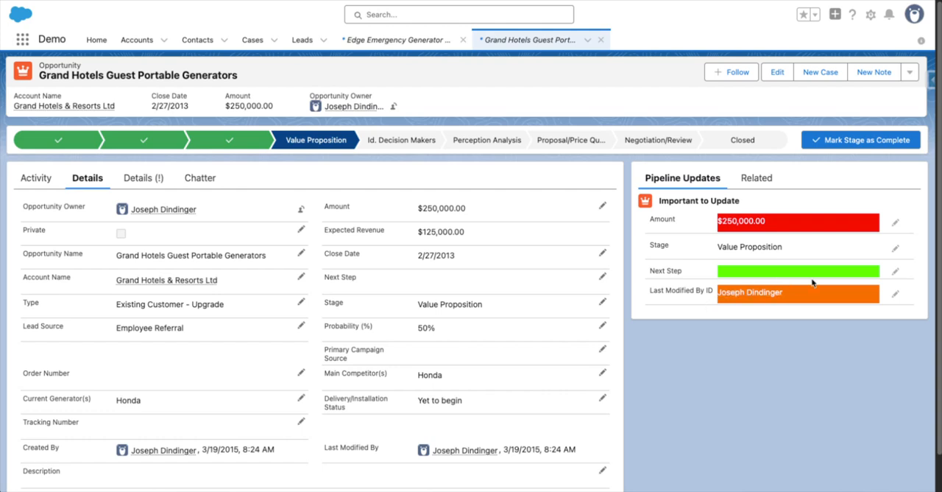
Enter "Visit the doctor" as the Next Step in the Important to Update section and save it.
{"action": "left_click", "coordinate": [895, 271]}
{"action": "left_click", "coordinate": [758, 306]}
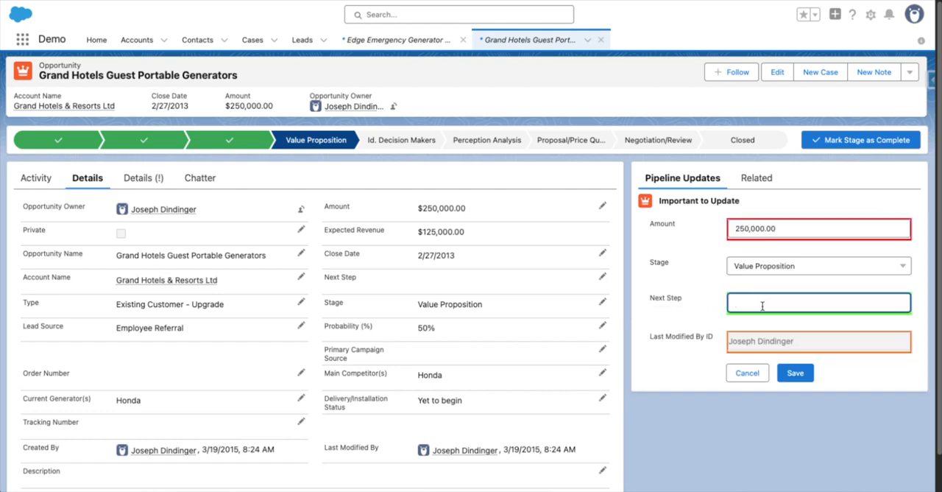
{"action": "type", "text": "Visit the doctor"}
{"action": "left_click", "coordinate": [795, 372]}
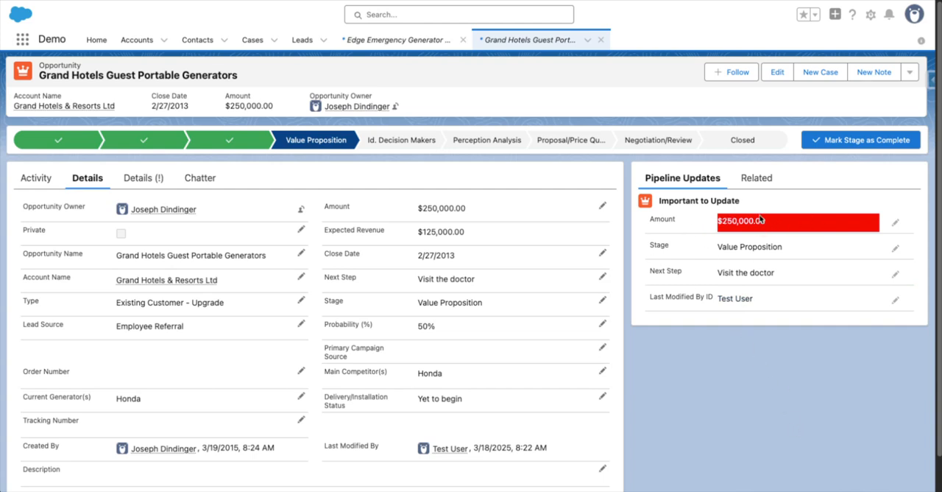
{"action": "left_click_drag", "start_coordinate": [650, 249], "coordinate": [815, 247]}
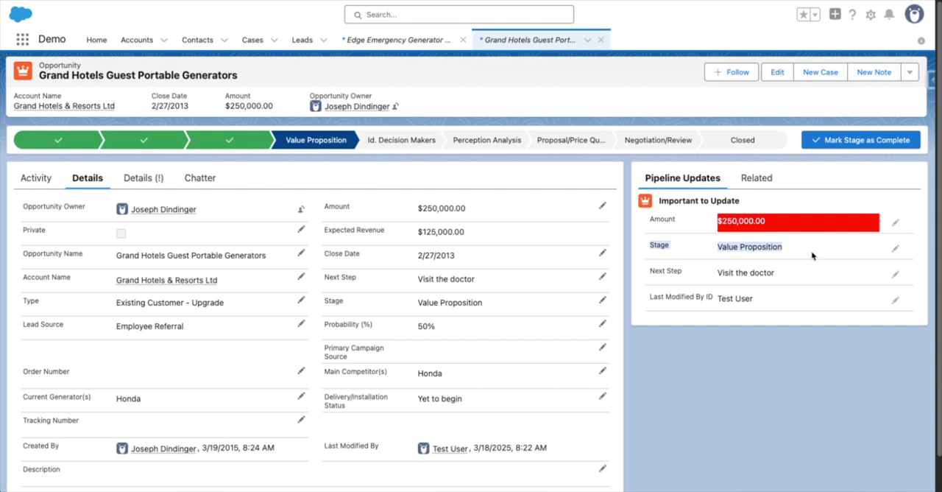
{"action": "left_click", "coordinate": [815, 361]}
{"action": "left_click", "coordinate": [896, 250]}
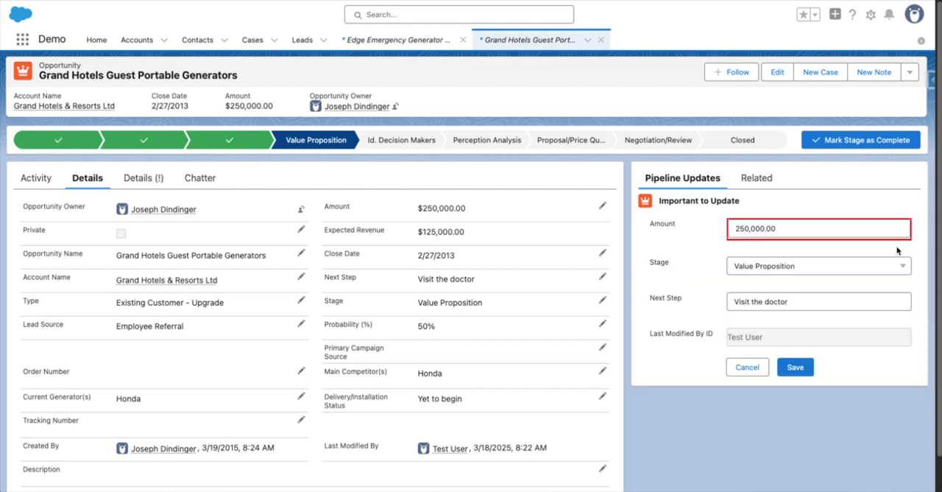
{"action": "left_click", "coordinate": [900, 264]}
{"action": "left_click", "coordinate": [659, 283]}
{"action": "left_click", "coordinate": [743, 366]}
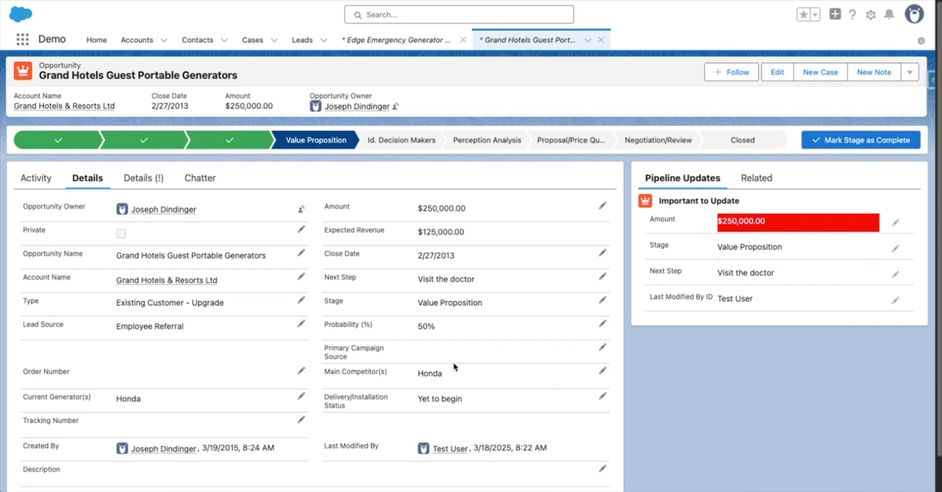
Show the record's Details (!) fields, and open the Opportunity object's Pipeline field set for editing.
{"action": "left_click", "coordinate": [147, 183]}
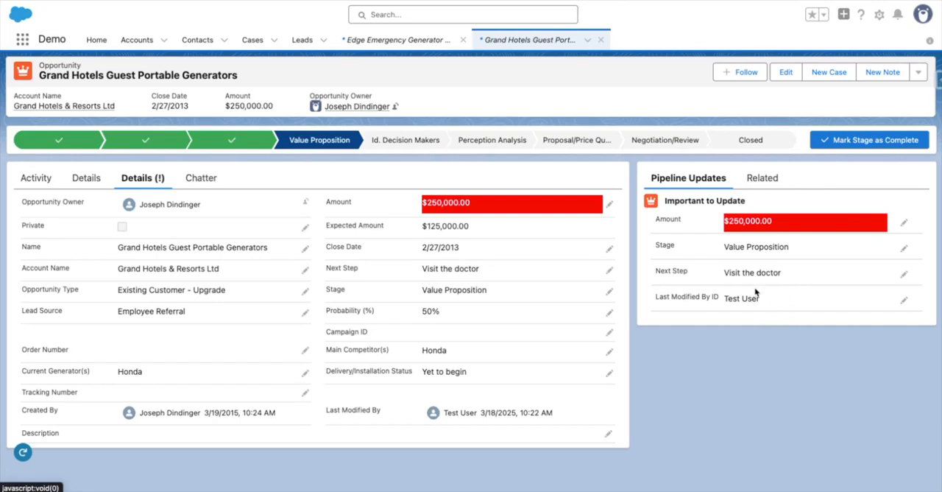
{"action": "left_click", "coordinate": [880, 16]}
{"action": "left_click", "coordinate": [833, 131]}
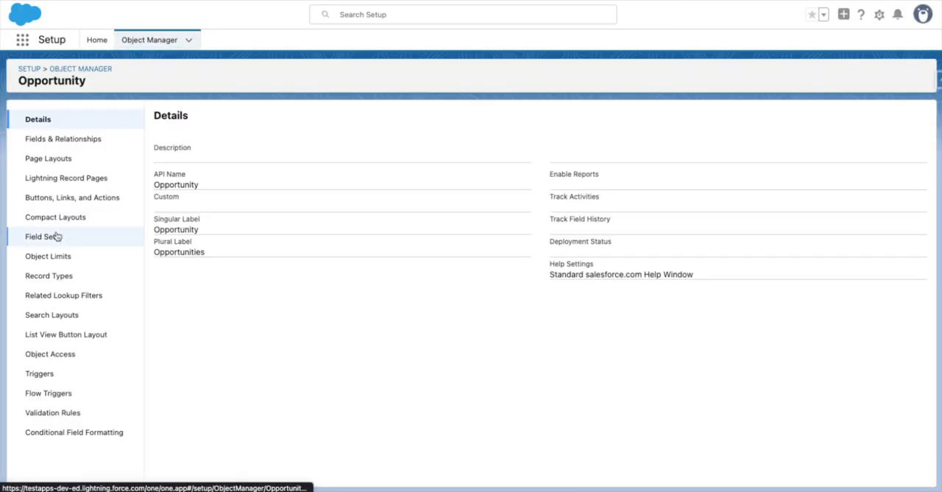
{"action": "left_click", "coordinate": [50, 238]}
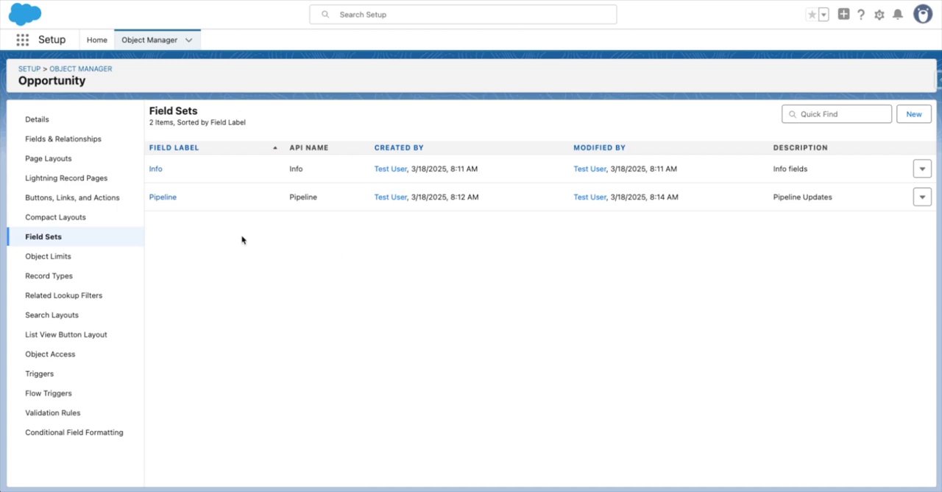
{"action": "left_click", "coordinate": [160, 204]}
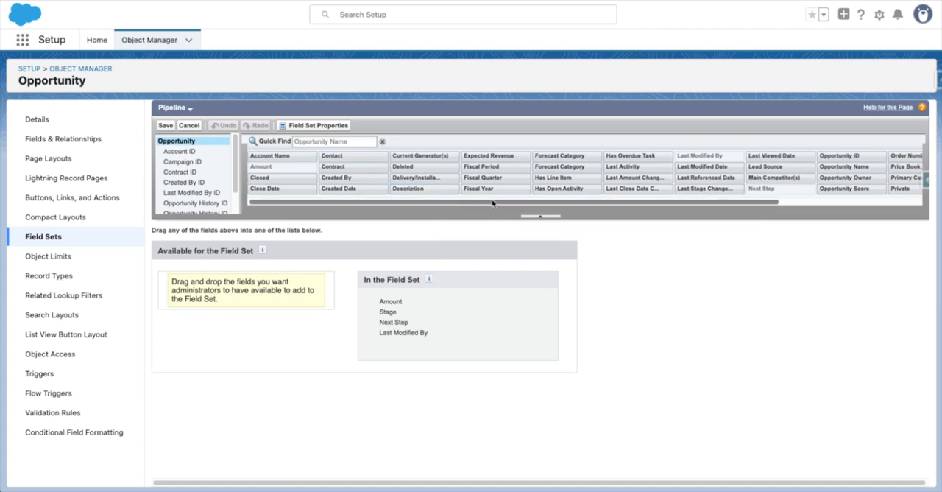
Add Main Competitor(s) to the Pipeline field set between Next Step and Last Modified By, save it and reload the opportunity record.
{"action": "left_click_drag", "start_coordinate": [491, 203], "coordinate": [645, 209]}
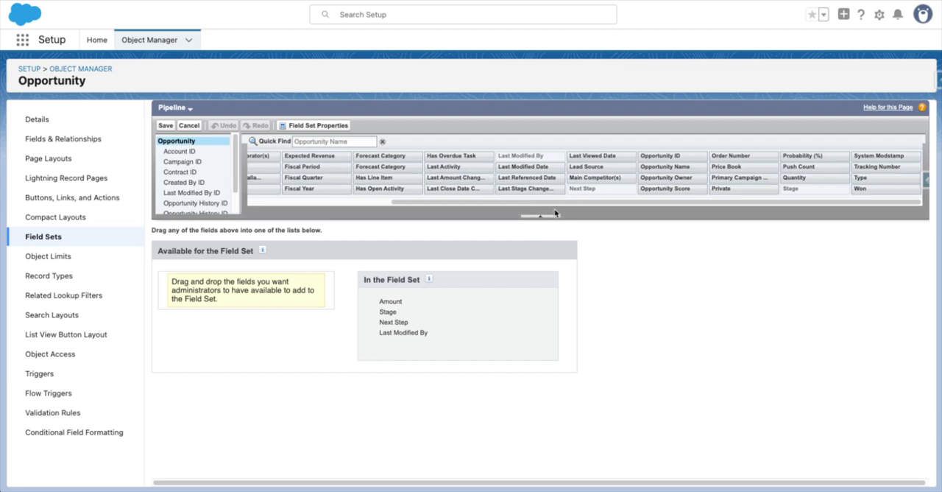
{"action": "left_click_drag", "start_coordinate": [598, 179], "coordinate": [416, 333]}
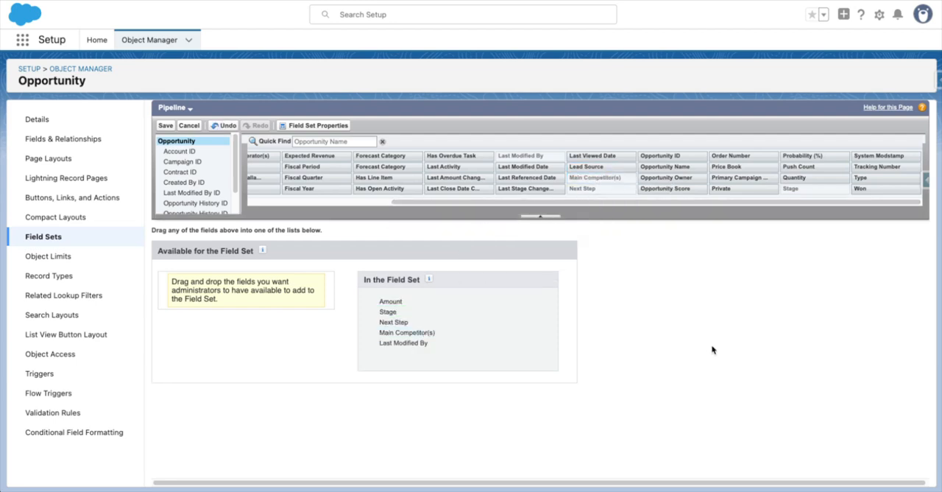
{"action": "left_click", "coordinate": [164, 126]}
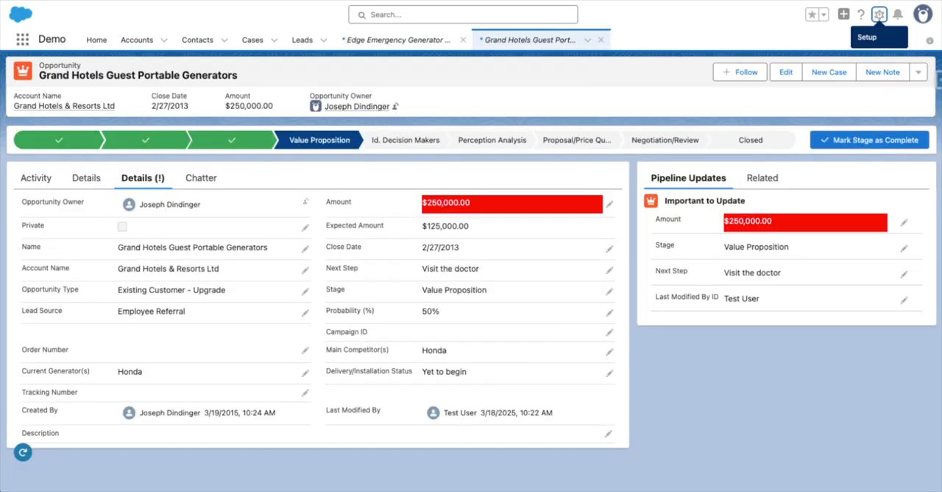
{"action": "key", "text": "super+r"}
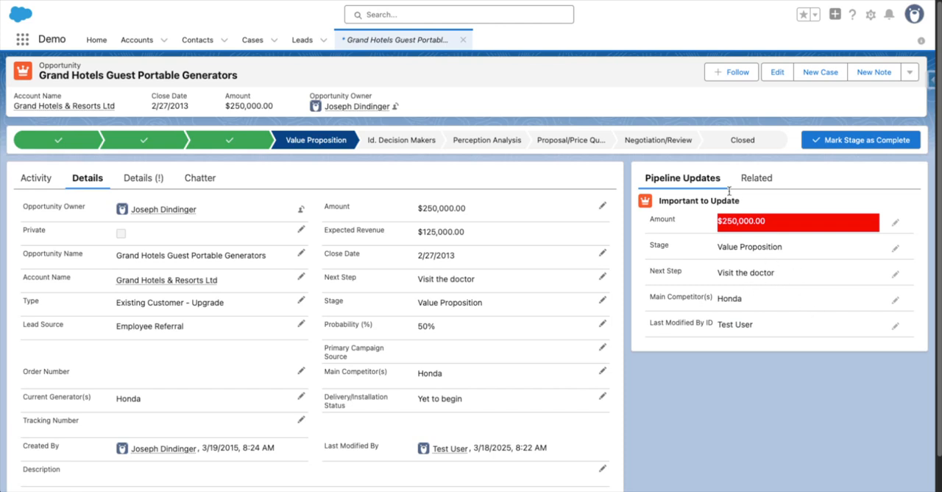
Open the Opportunity record page for editing in Lightning App Builder and select the Important to Update component.
{"action": "left_click", "coordinate": [871, 16]}
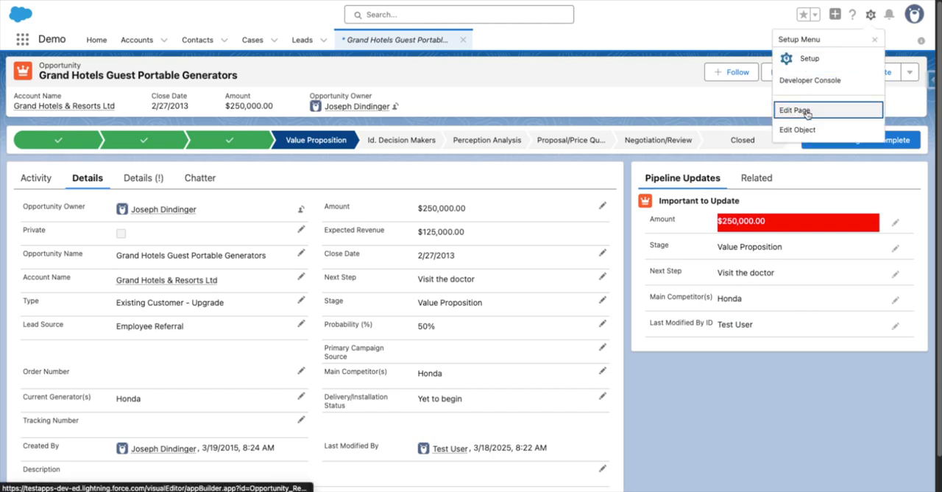
{"action": "left_click", "coordinate": [871, 14]}
{"action": "key", "text": "super+r"}
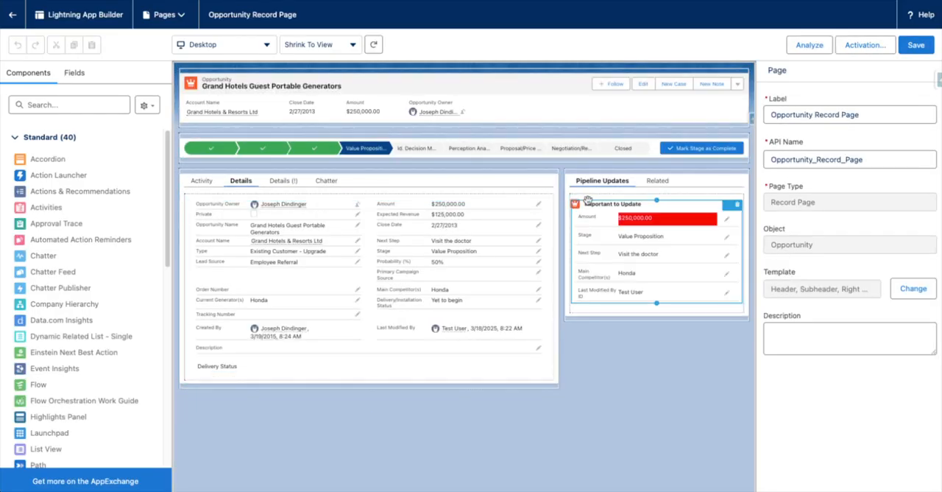
{"action": "left_click", "coordinate": [680, 209]}
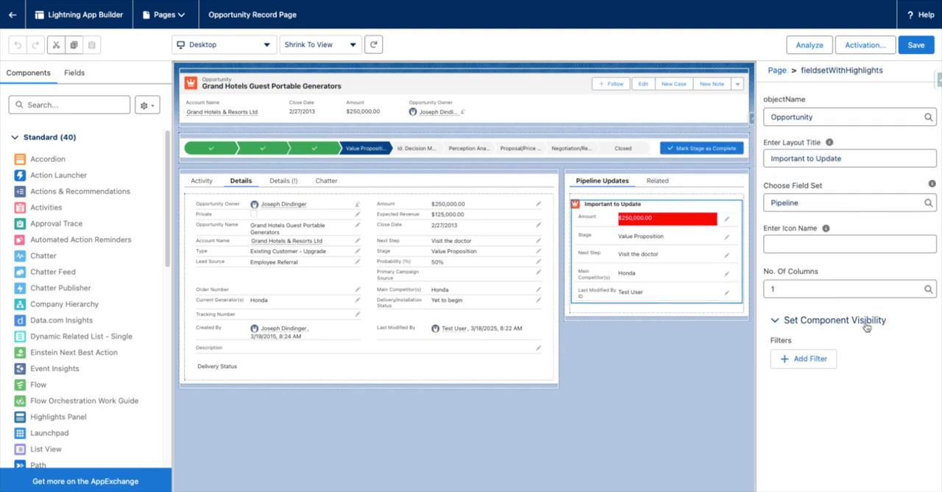
Examine the filter options in the Important to Update component's visibility settings, and collapse that section.
{"action": "left_click", "coordinate": [809, 361]}
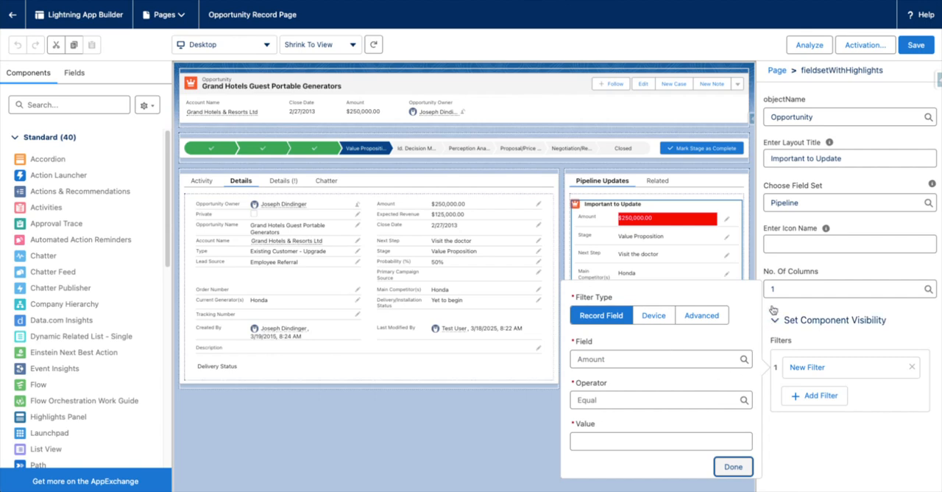
{"action": "left_click", "coordinate": [815, 321]}
{"action": "left_click", "coordinate": [815, 326]}
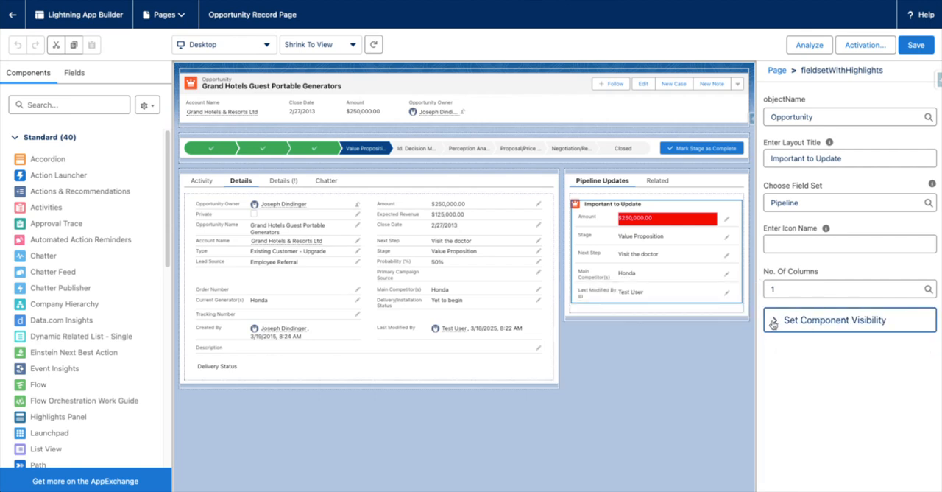